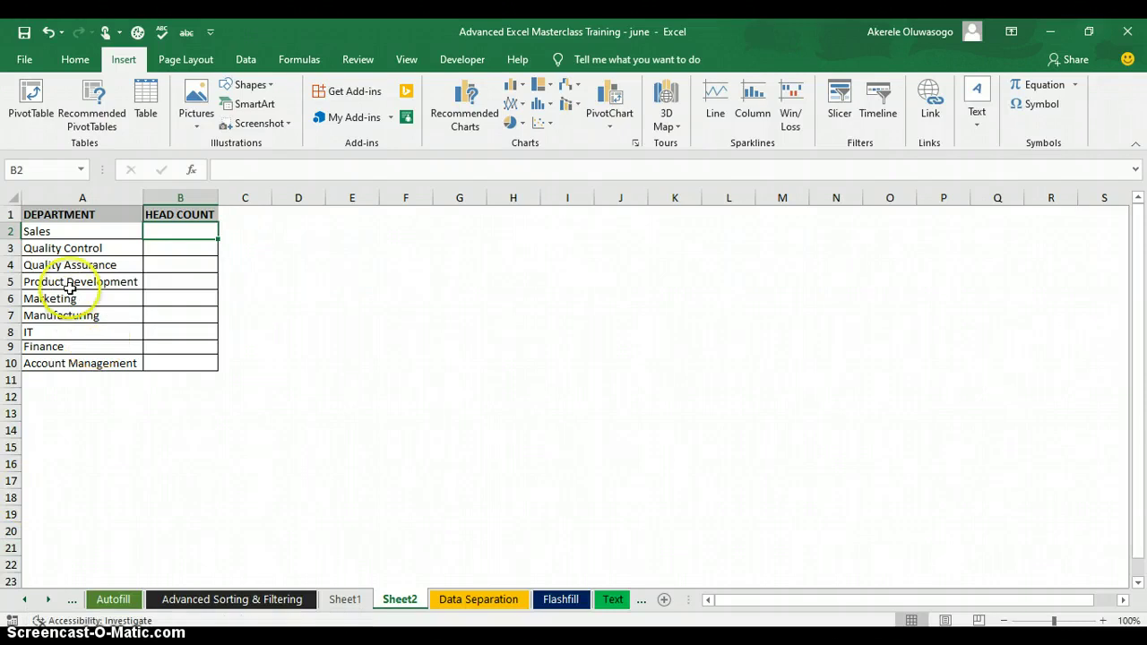
# Step: Insert a 2-D clustered column chart from the department and head count table A1:B10
pyautogui.click(51, 216)
pyautogui.moveTo(51, 216)
pyautogui.mouseDown()
pyautogui.moveTo(146, 259)
pyautogui.moveTo(175, 360)
pyautogui.mouseUp()
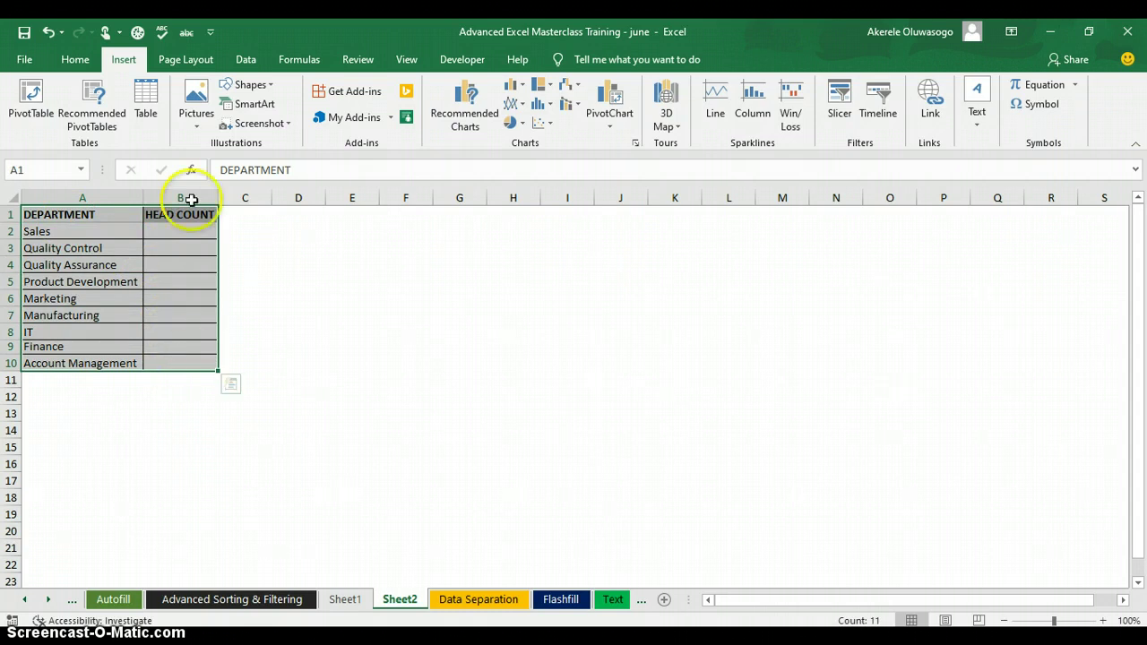
pyautogui.click(126, 71)
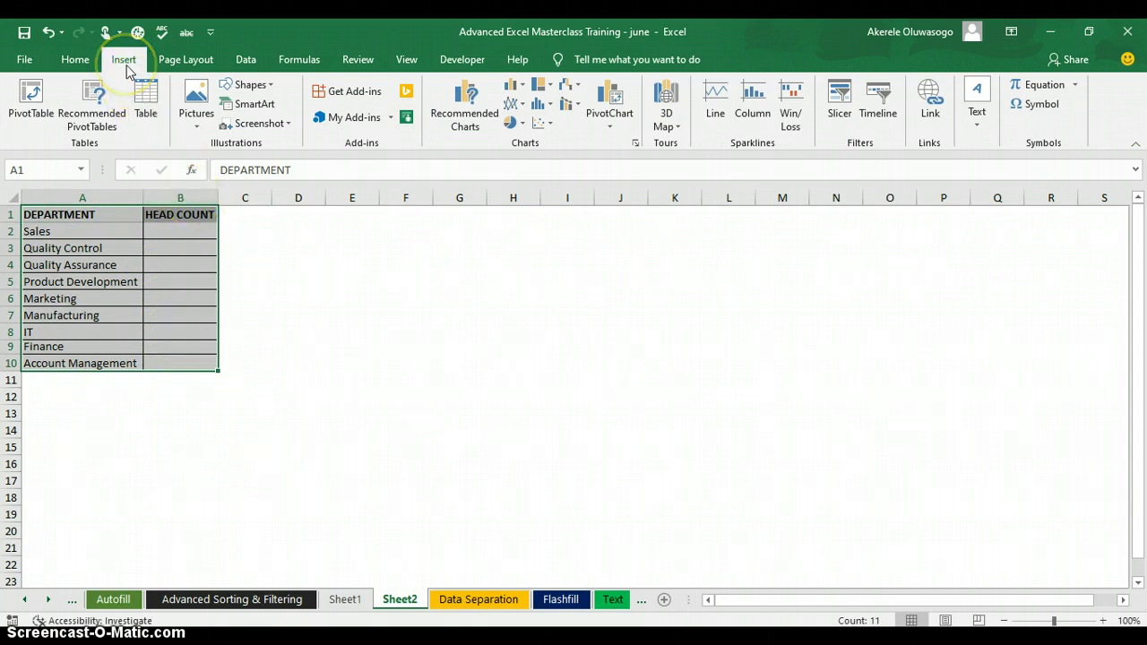
pyautogui.click(525, 90)
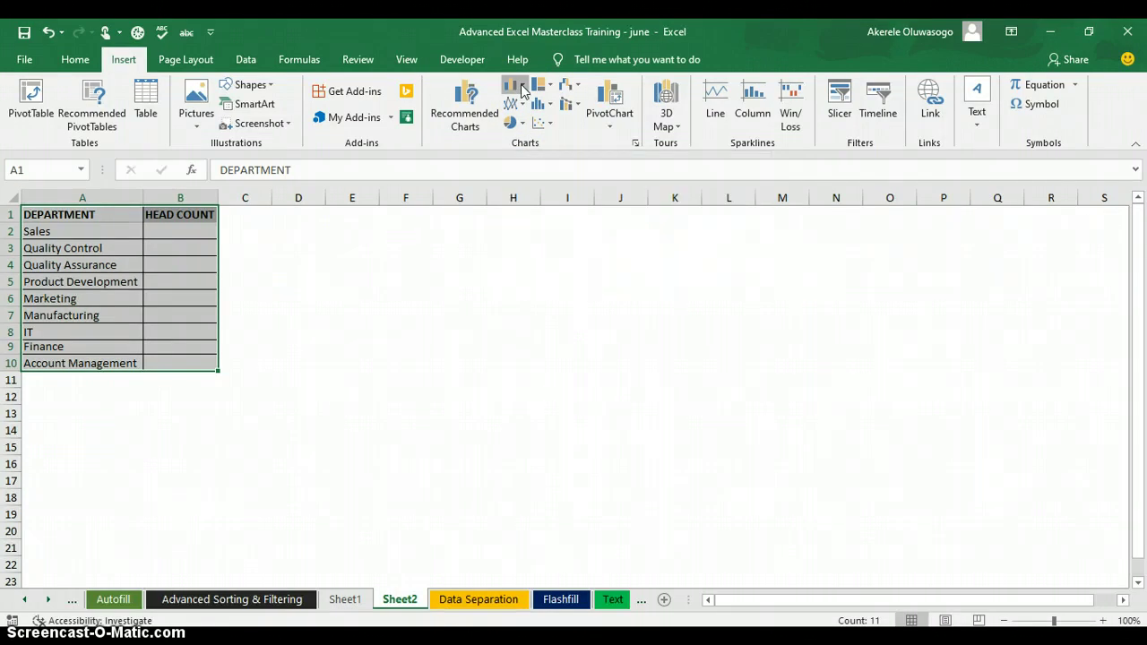
pyautogui.click(524, 91)
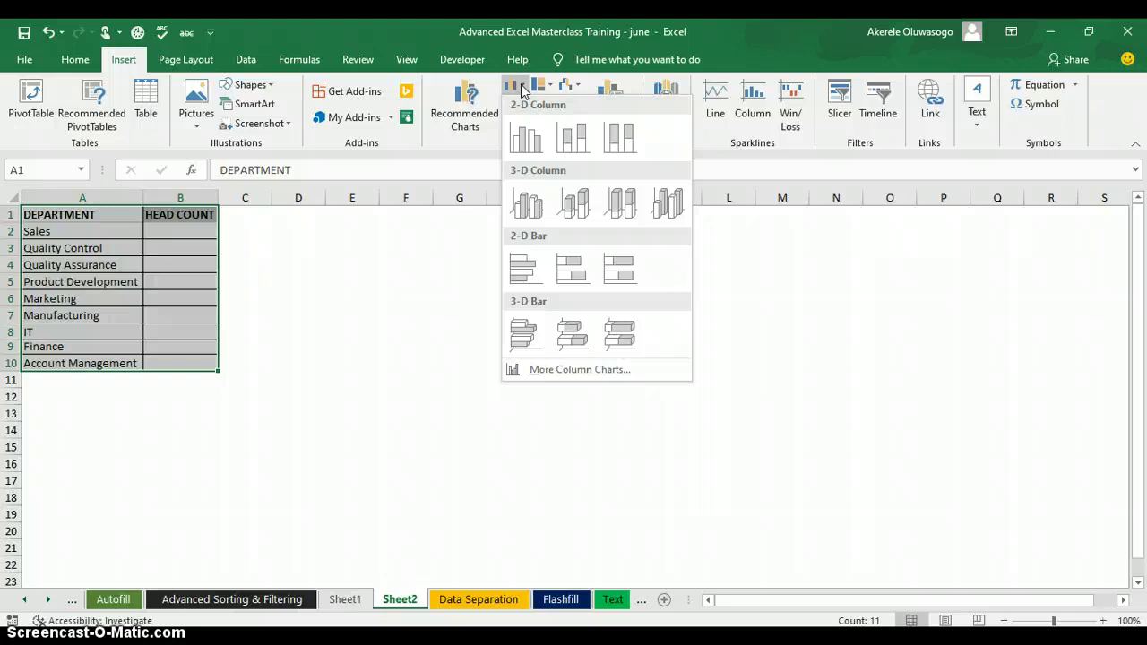
pyautogui.click(527, 141)
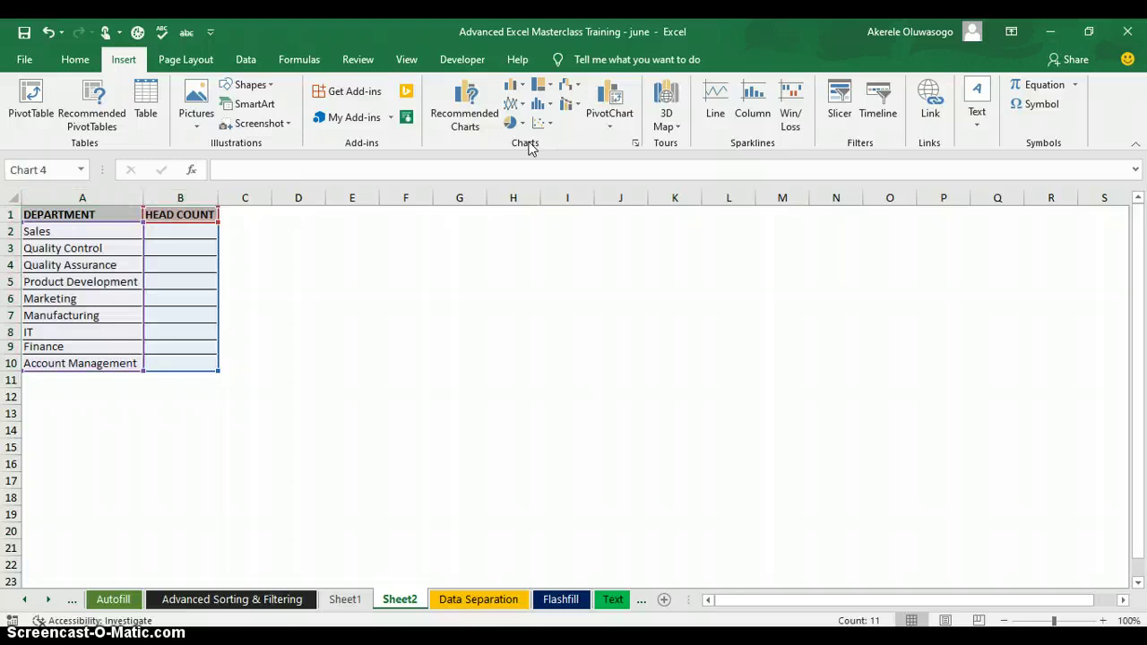
# Step: Move the new chart up beside the table, then select cell B2 for the Sales count
pyautogui.click(665, 327)
pyautogui.moveTo(666, 327); pyautogui.dragTo(664, 243)
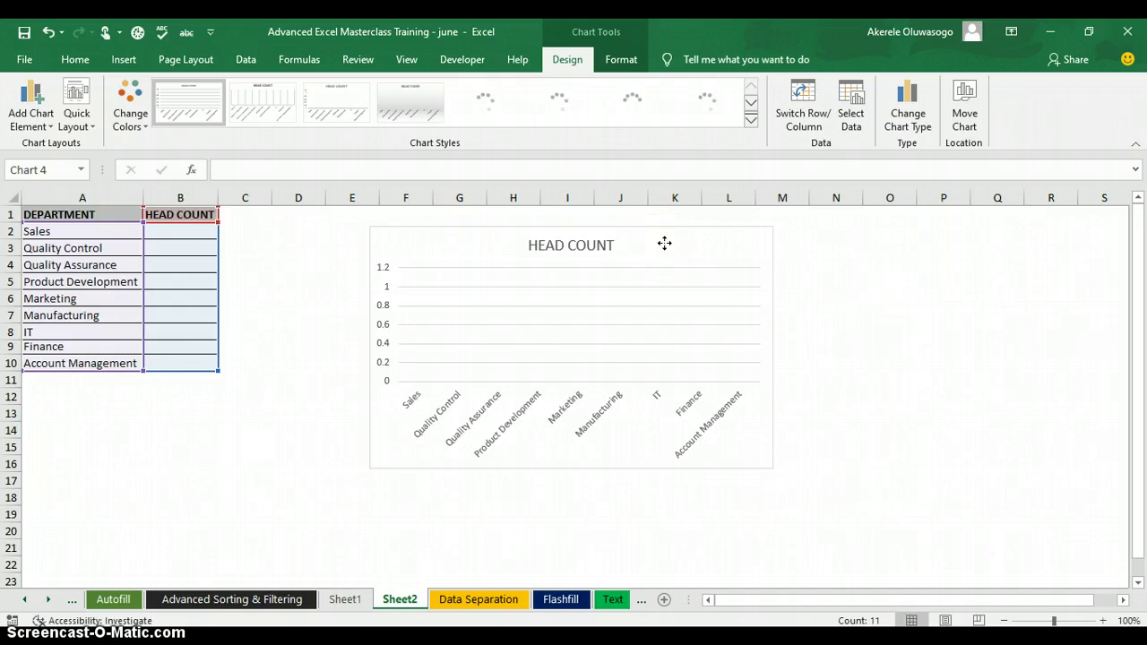
pyautogui.click(448, 394)
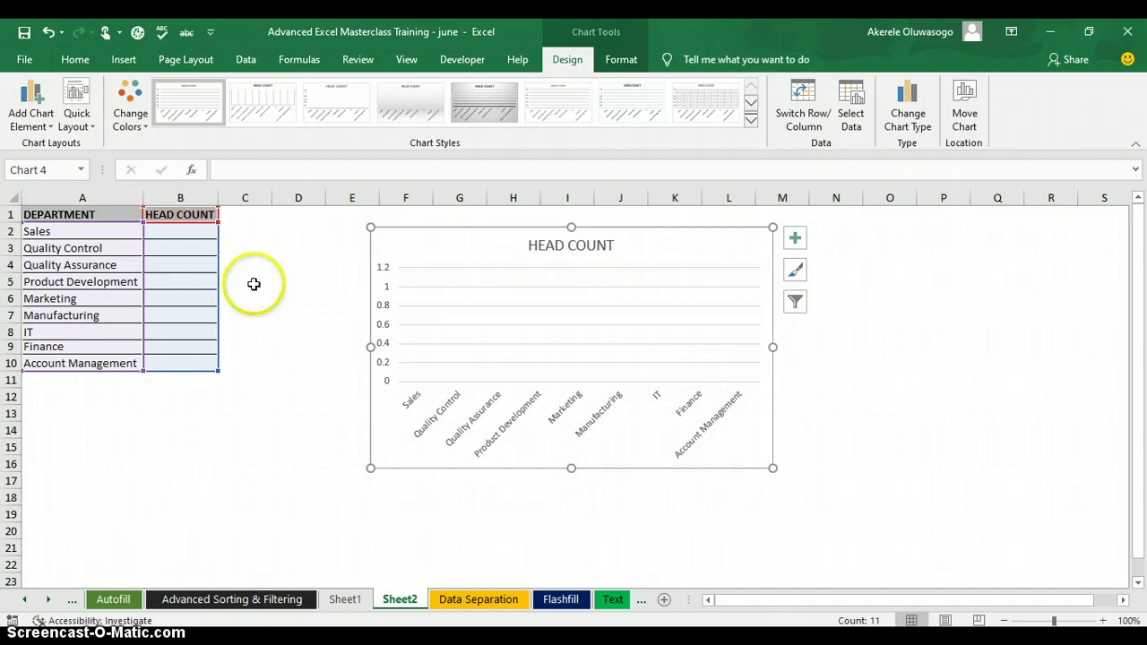
pyautogui.click(184, 230)
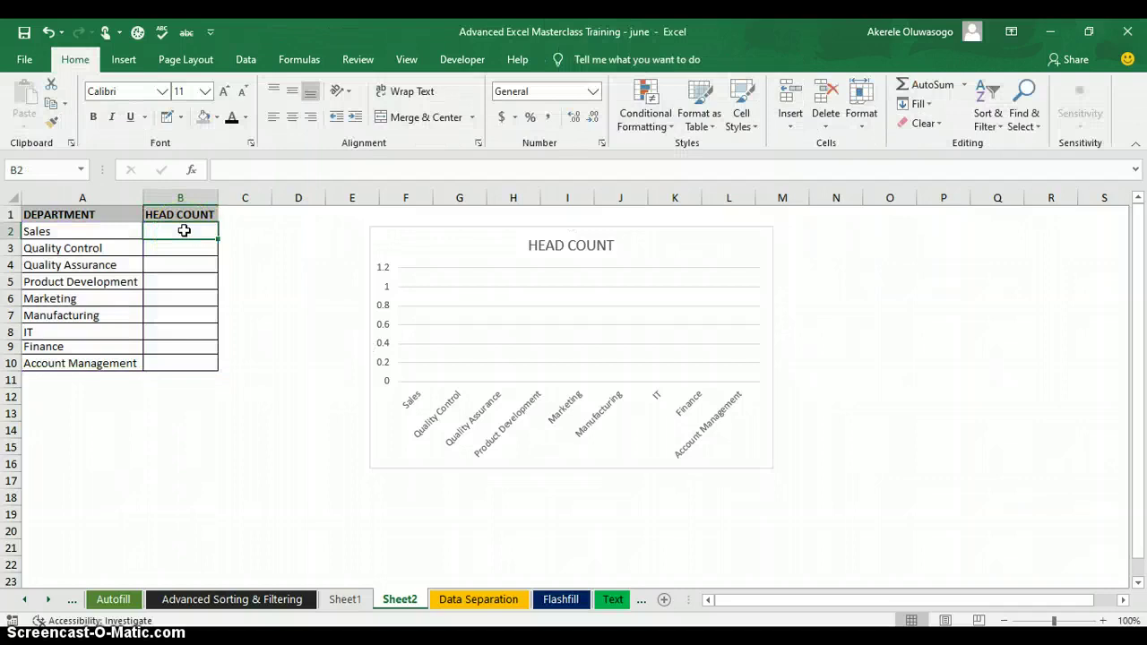
# Step: Start a COUNTIF formula in B2, then go to the Advanced Sorting & Filtering sheet for its range
pyautogui.write('=count')
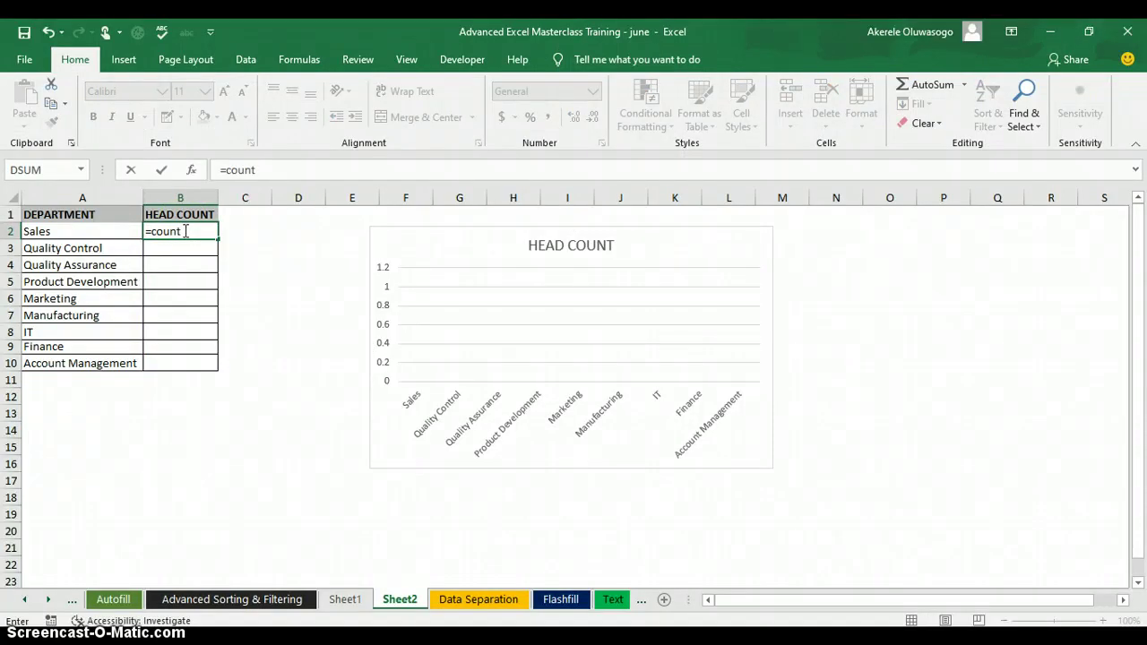
pyautogui.write('if')
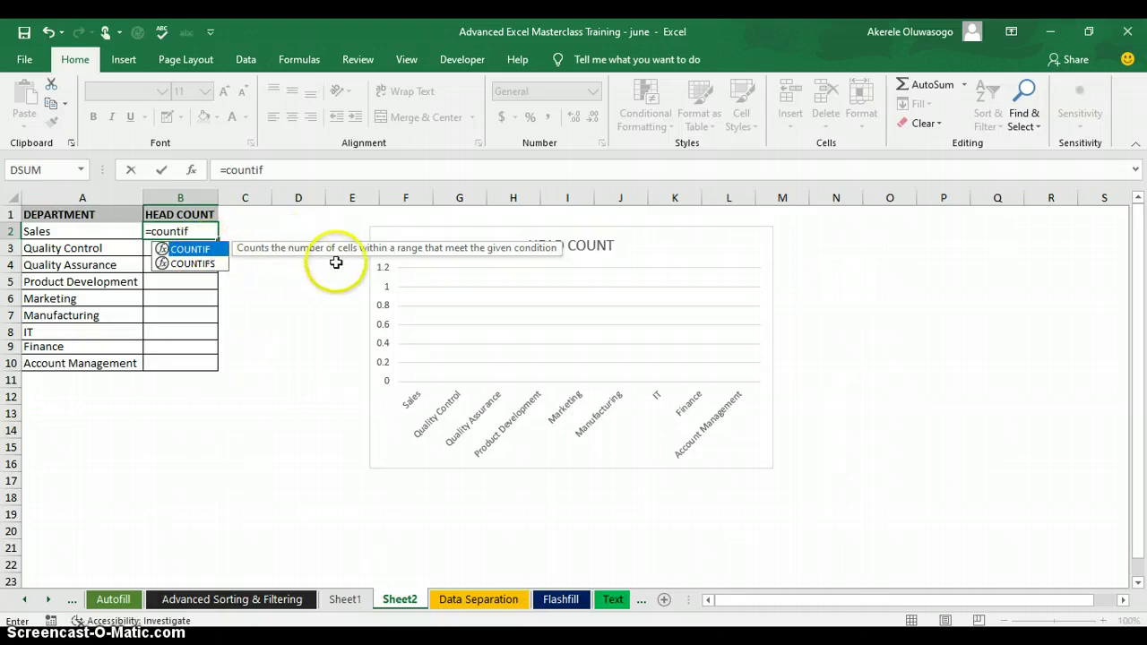
pyautogui.doubleClick(210, 254)
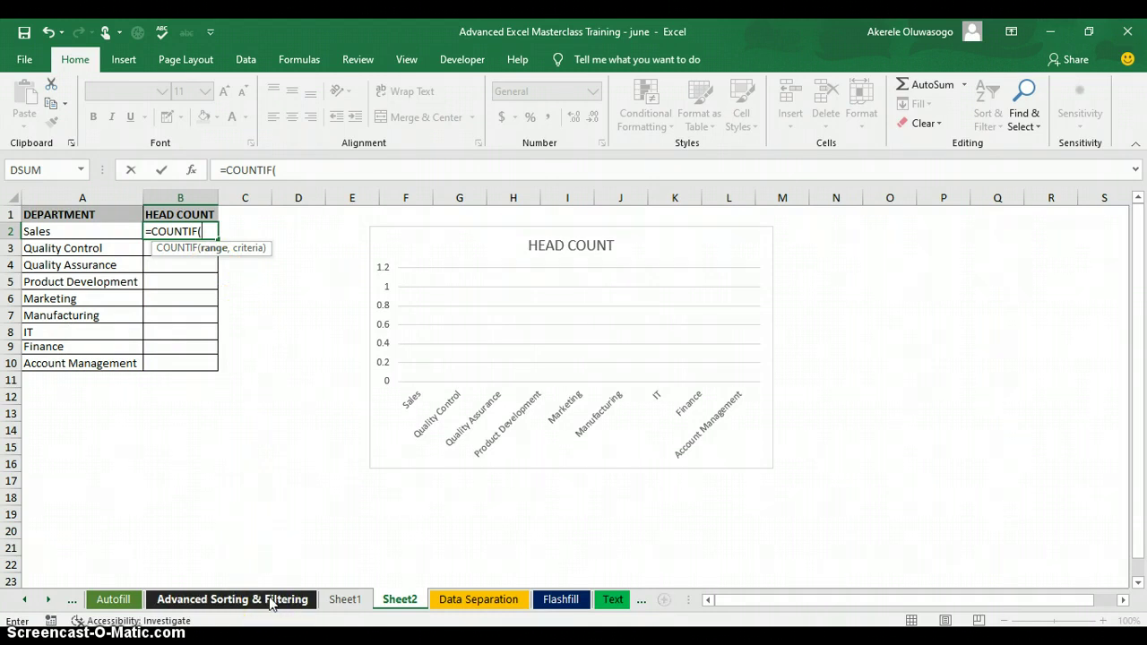
pyautogui.click(270, 602)
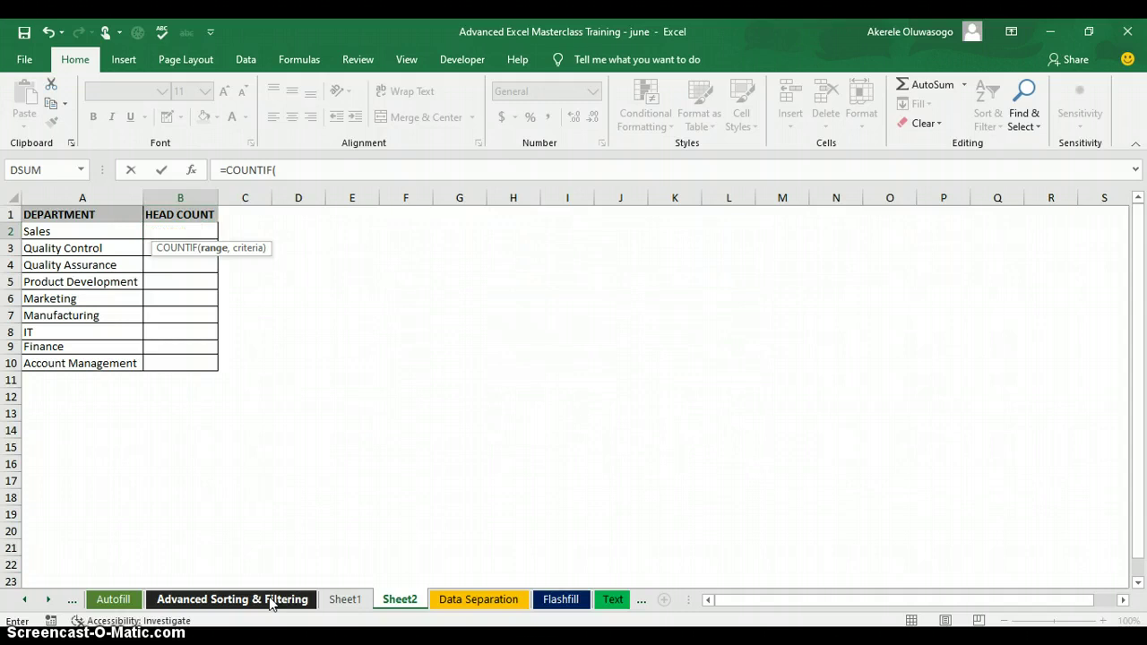
pyautogui.click(270, 602)
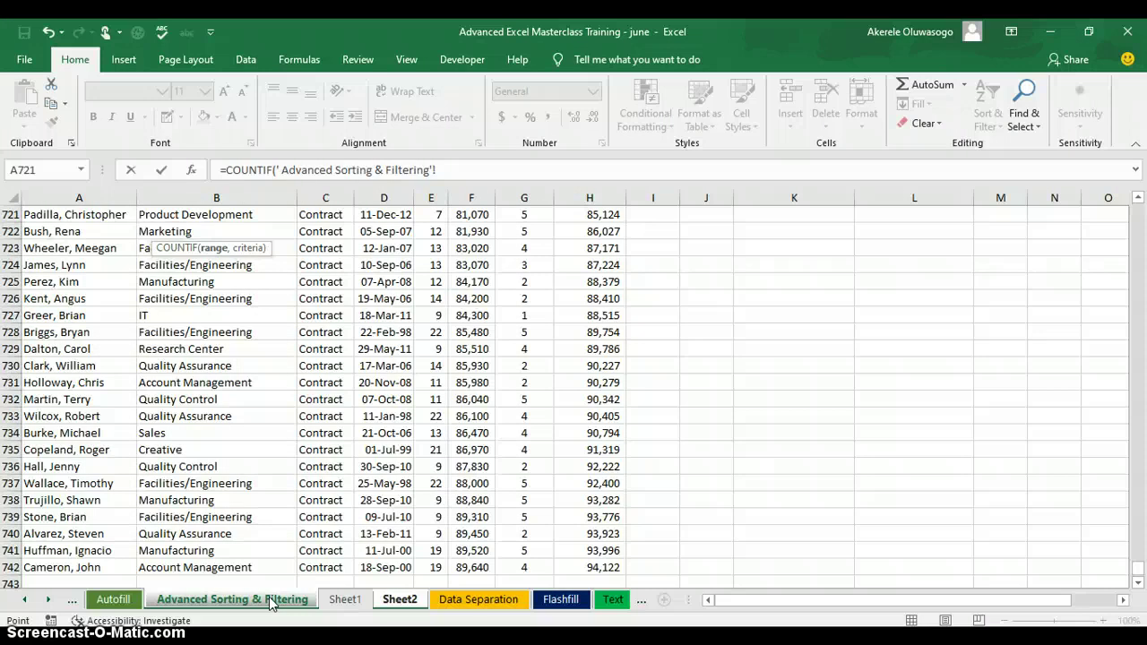
# Step: Set the COUNTIF range to the absolute Department column $B$2:$B$742 and return to Sheet2
pyautogui.hotkey('ctrl', 'Home')
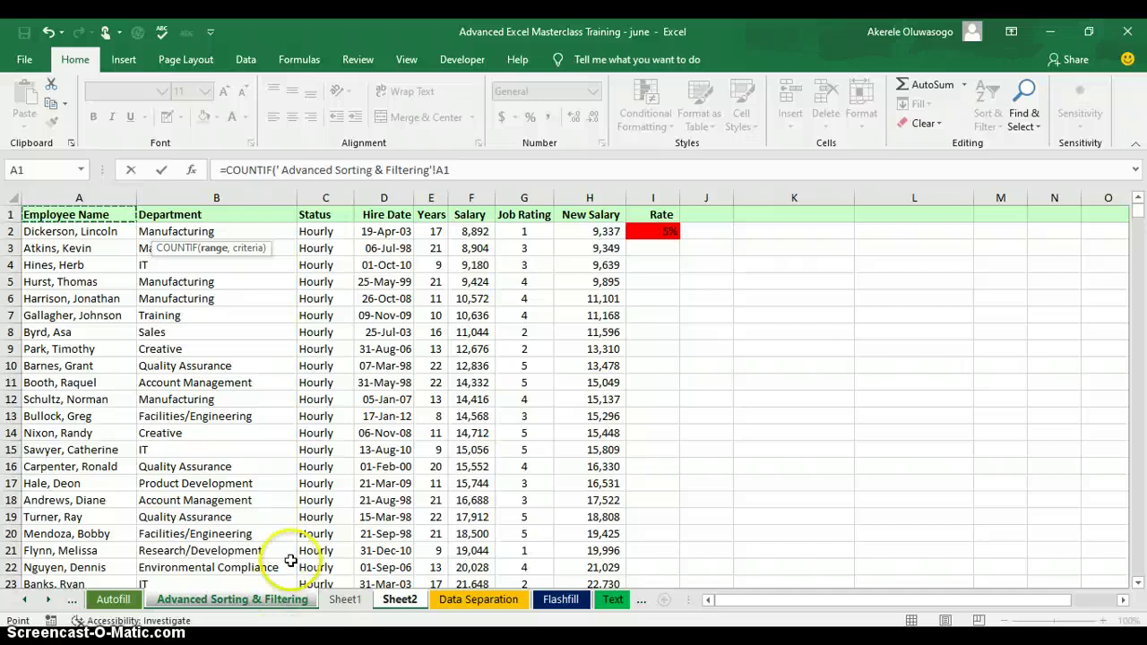
pyautogui.click(206, 232)
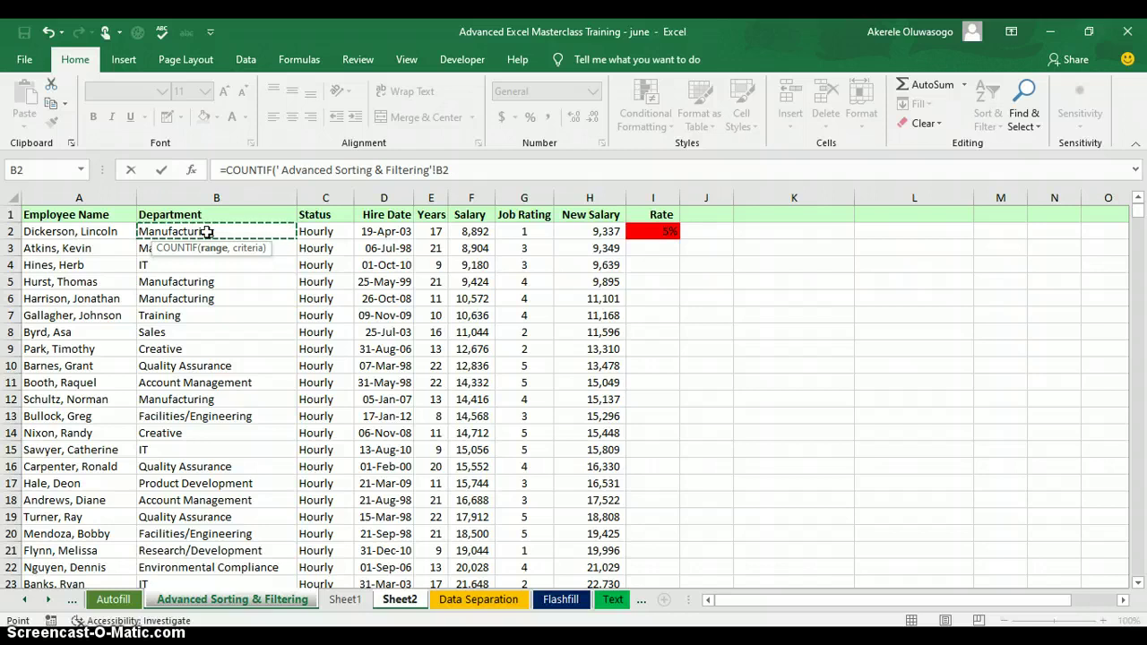
pyautogui.hotkey('ctrl', 'shift', 'Down')
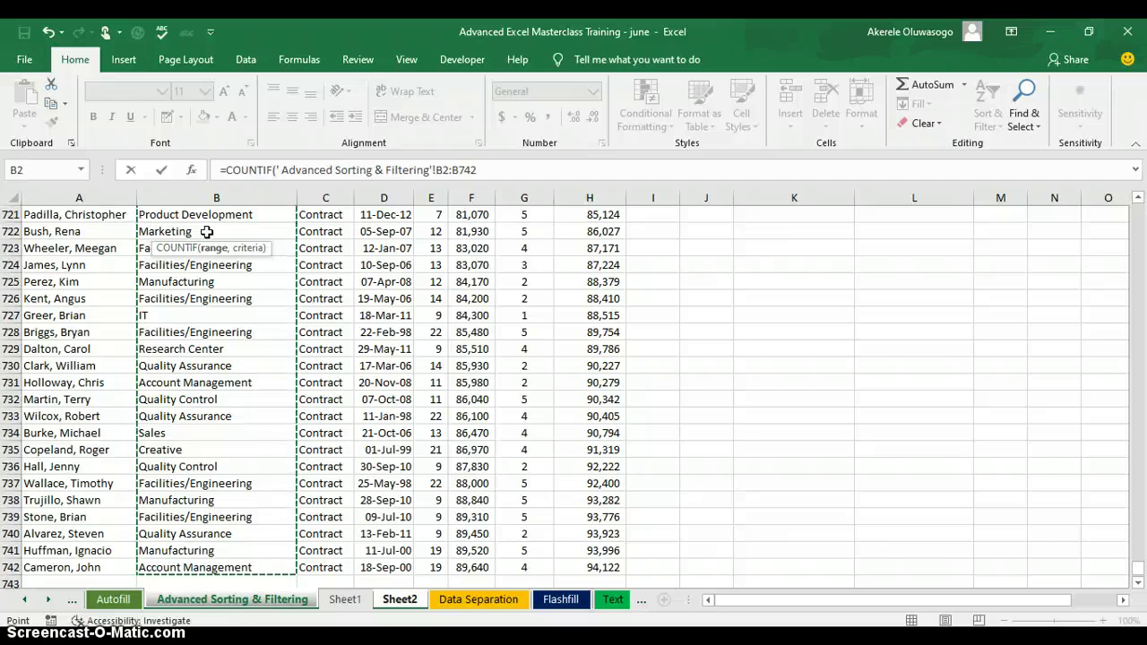
pyautogui.press('F4')
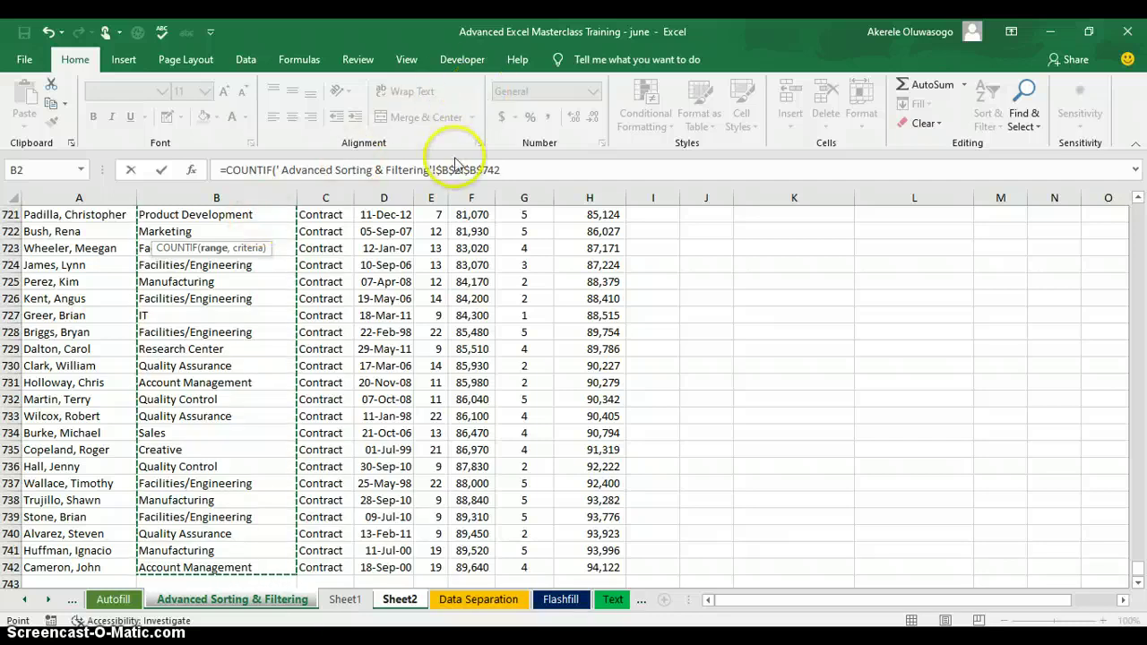
pyautogui.click(504, 171)
pyautogui.write(',')
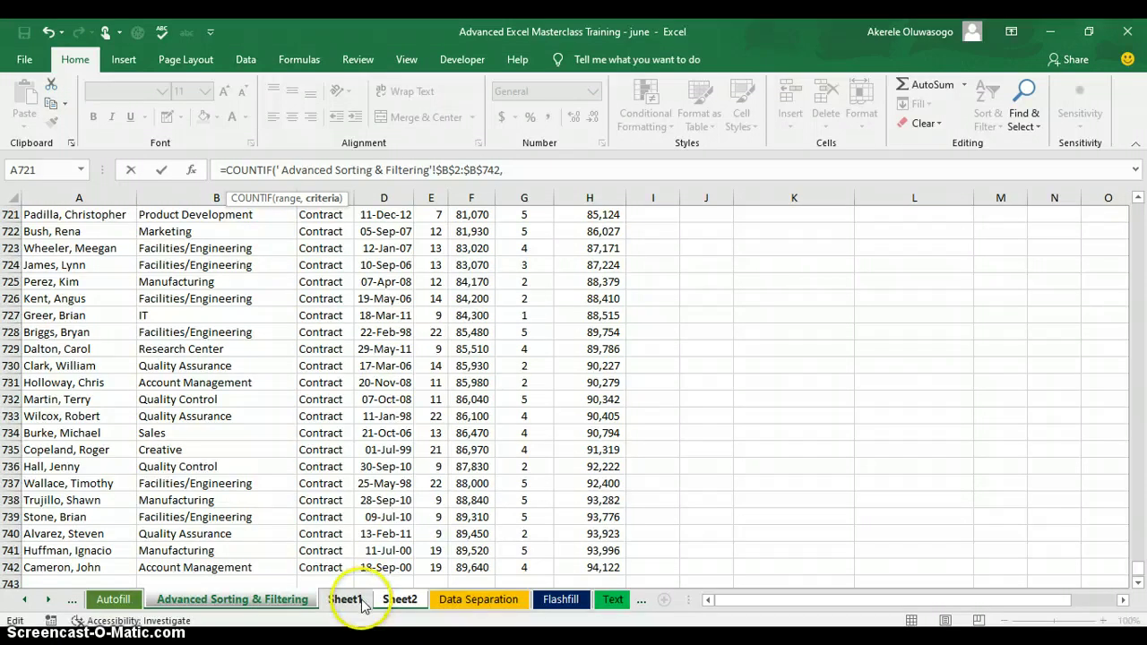
pyautogui.click(394, 605)
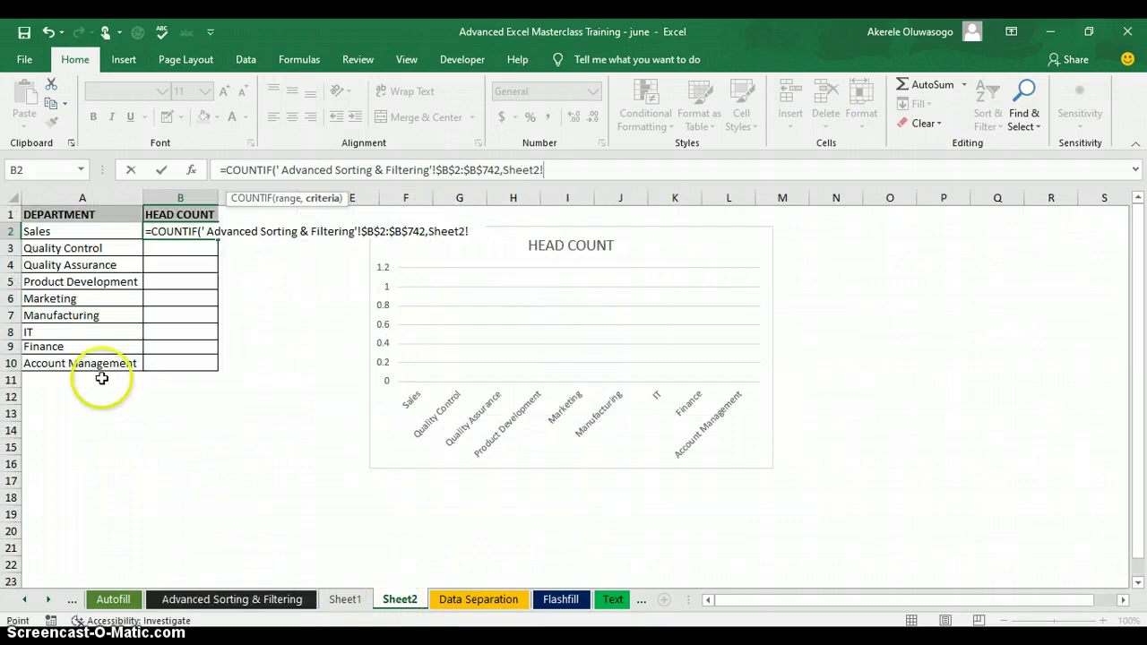
# Step: Use Sales cell A2 as the criteria and commit the formula, giving 21
pyautogui.click(72, 231)
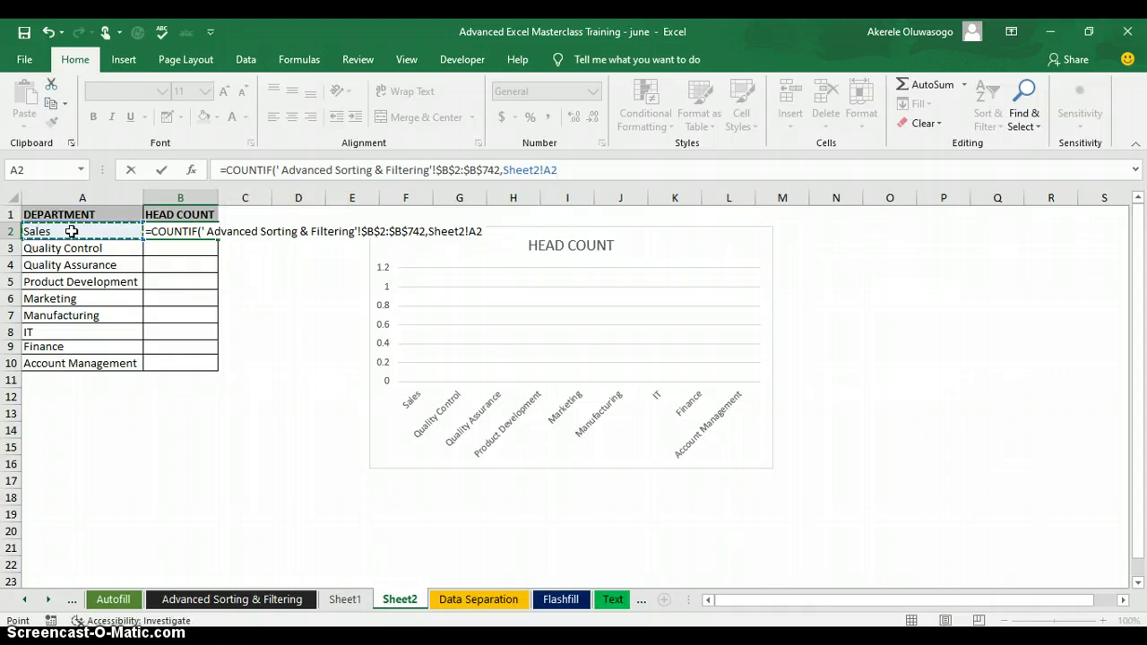
pyautogui.press('Return')
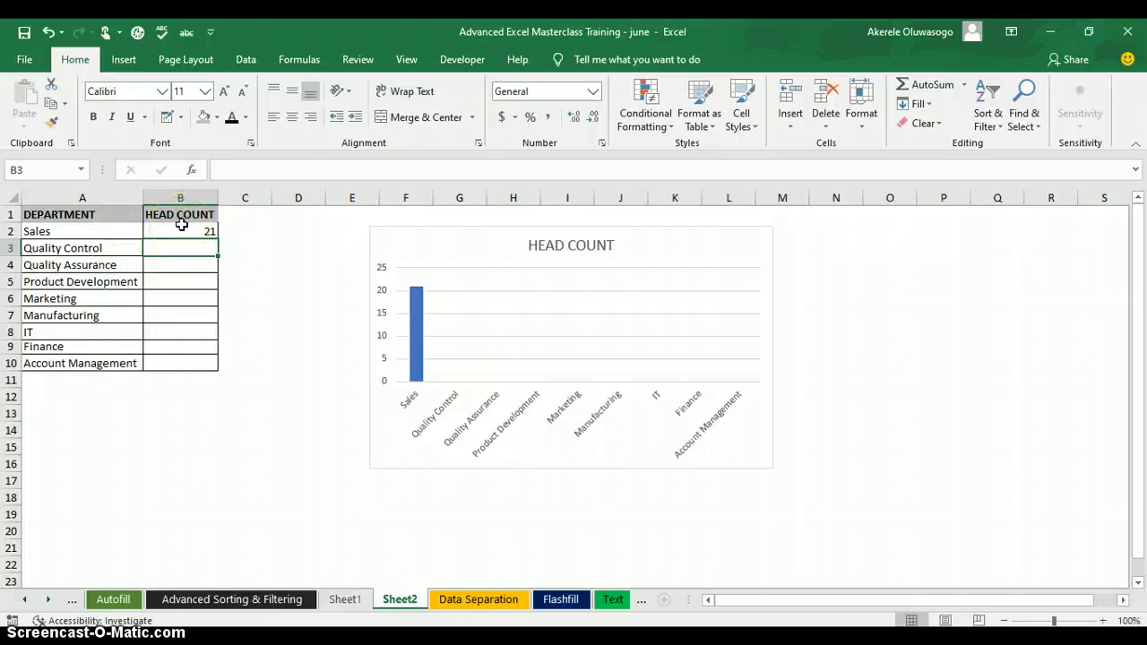
# Step: Fill the B2 COUNTIF formula down to B10 so all nine departments get counts
pyautogui.click(424, 330)
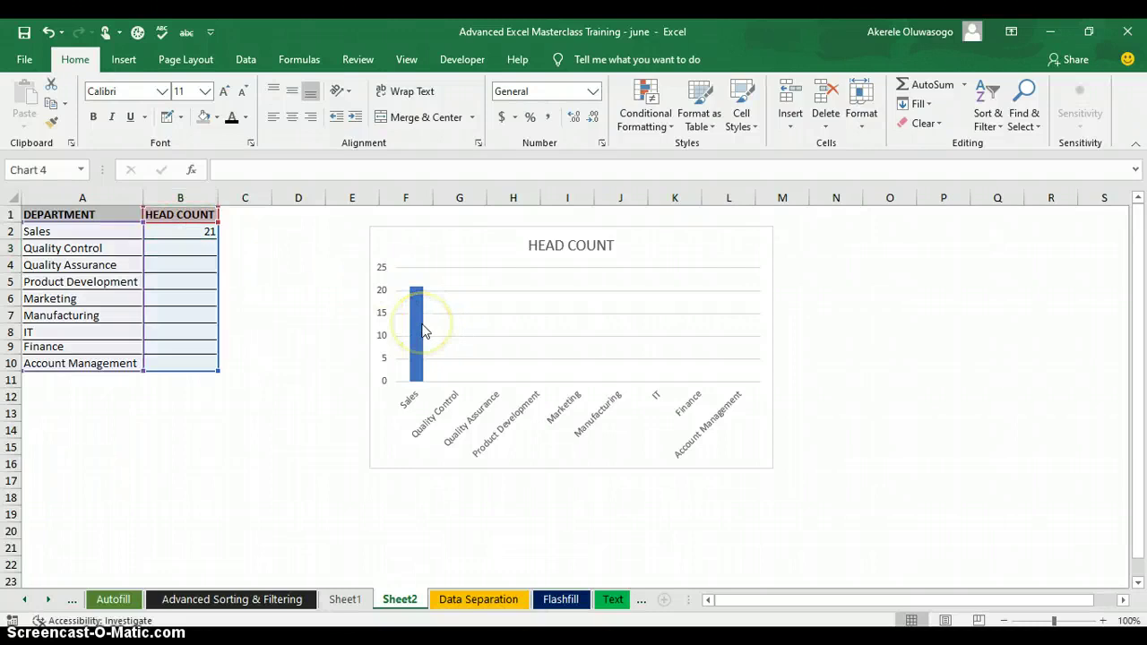
pyautogui.click(193, 231)
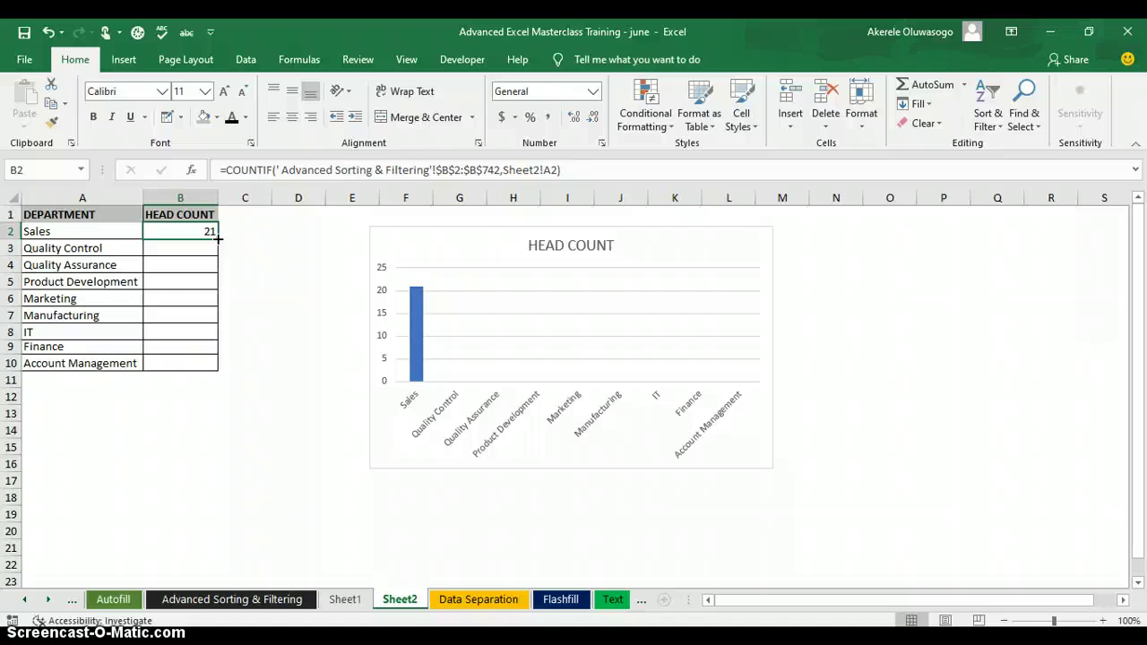
pyautogui.doubleClick(218, 239)
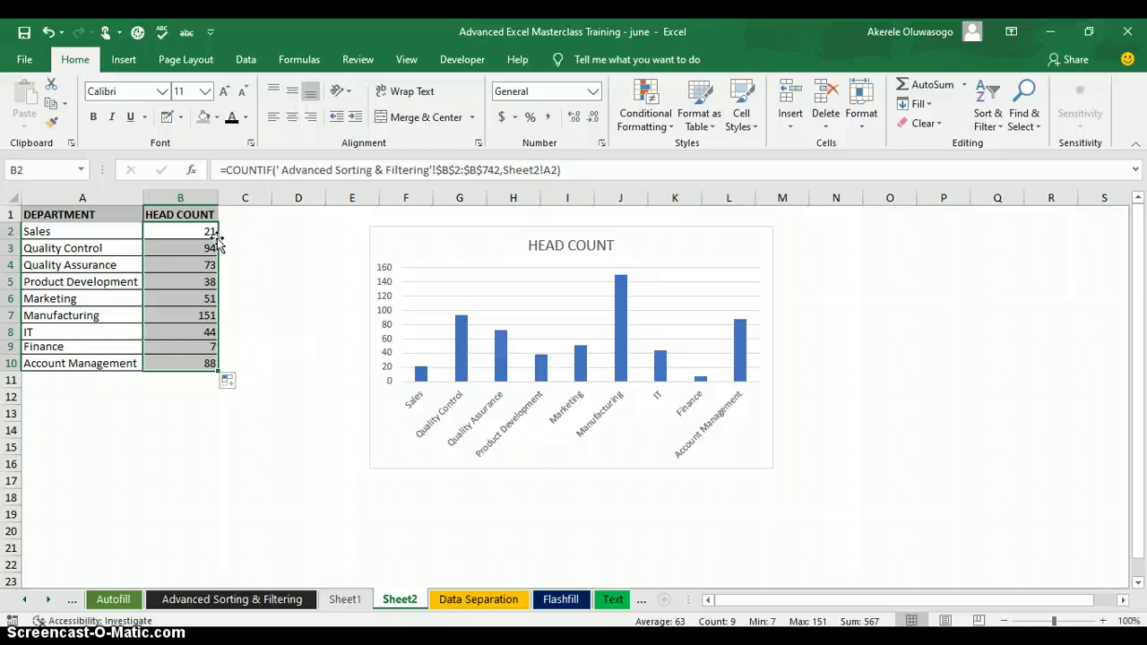
pyautogui.click(666, 293)
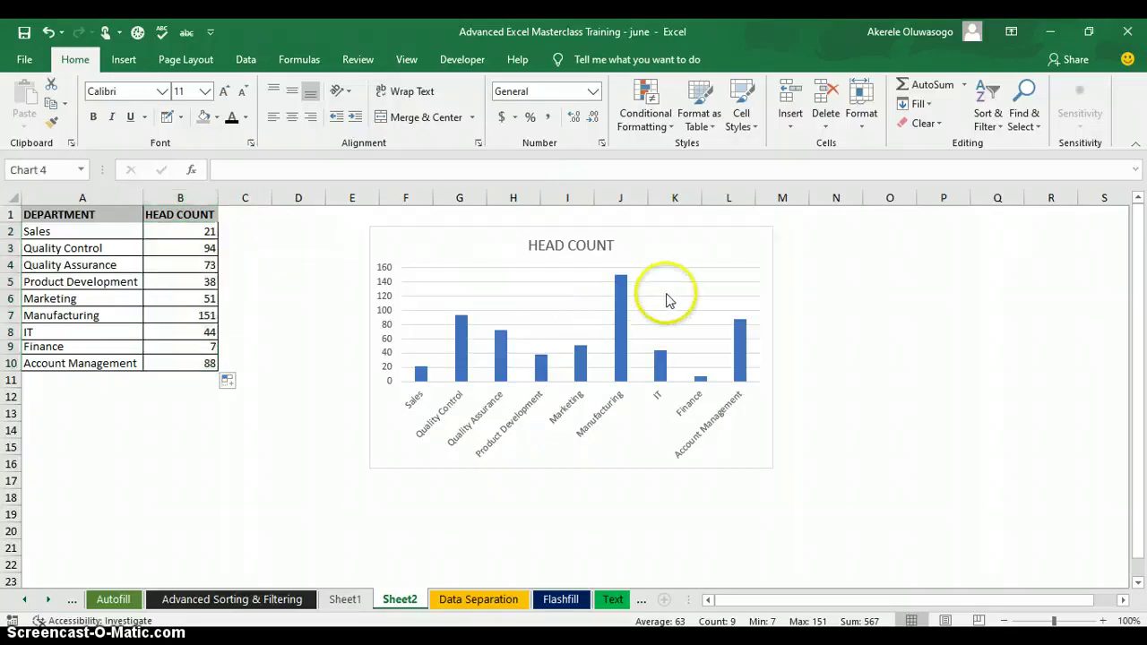
# Step: Select the HEAD COUNT chart and show its Chart Elements list
pyautogui.click(649, 249)
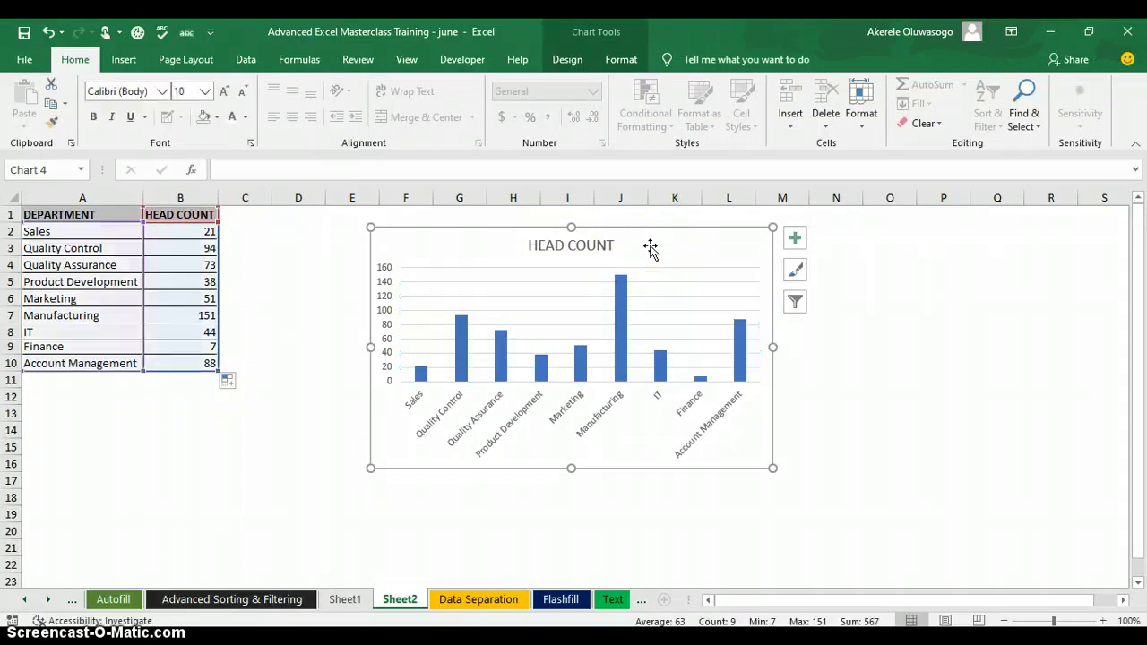
pyautogui.click(673, 248)
pyautogui.click(711, 249)
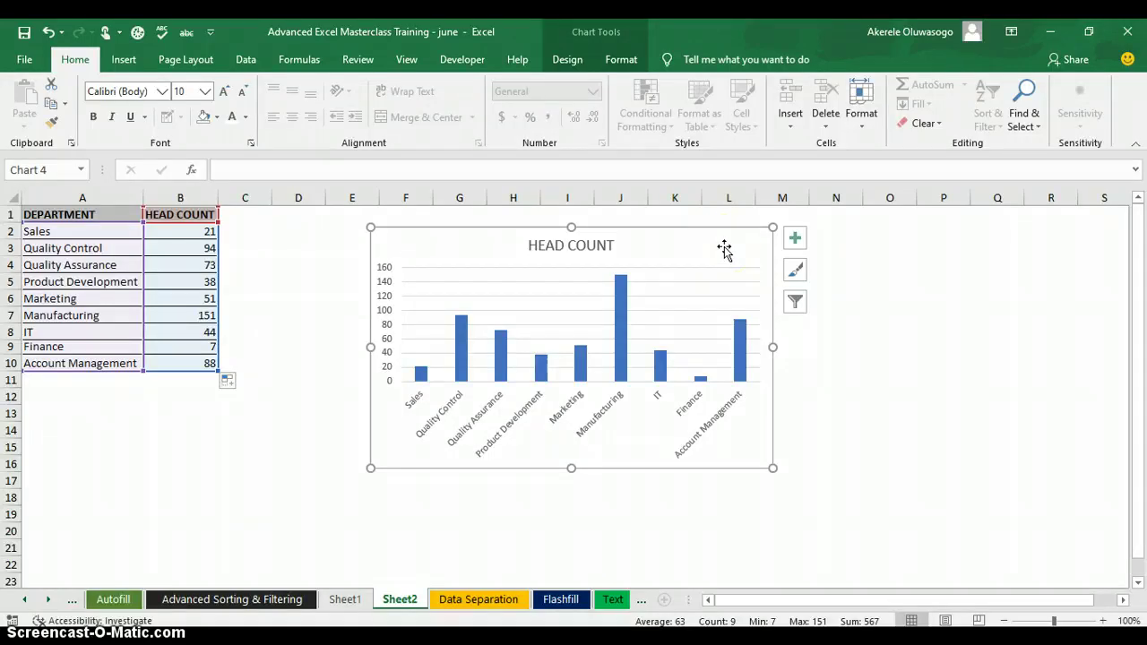
pyautogui.click(794, 240)
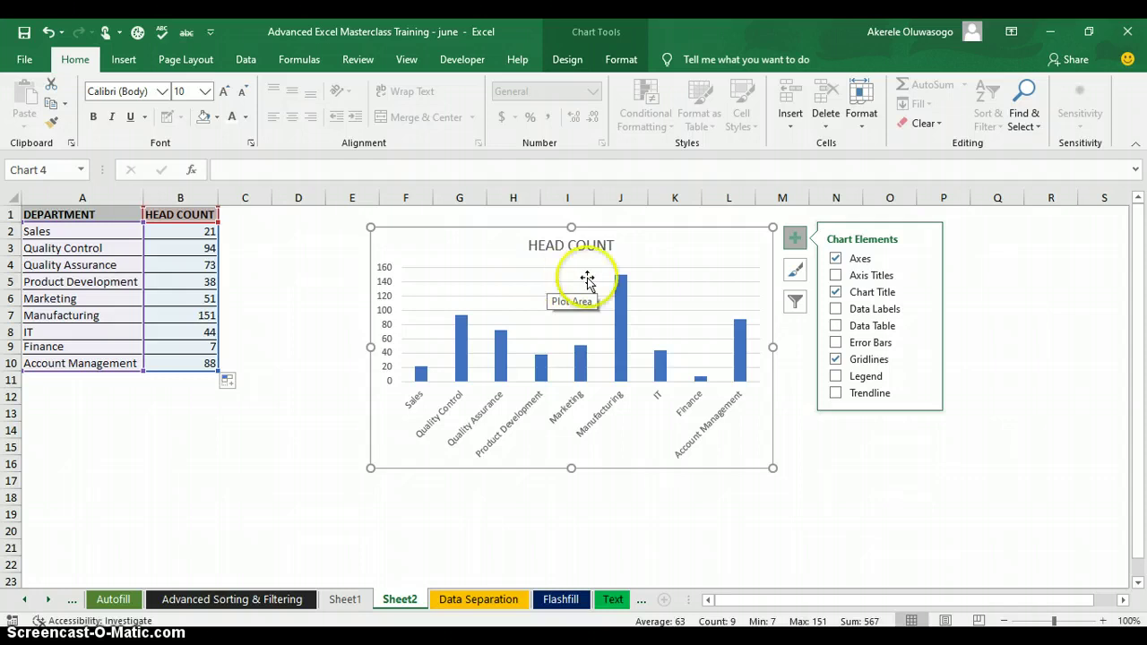
# Step: Remove the gridlines and primary vertical axis, and add data labels to every bar
pyautogui.click(836, 377)
pyautogui.click(836, 377)
pyautogui.click(838, 362)
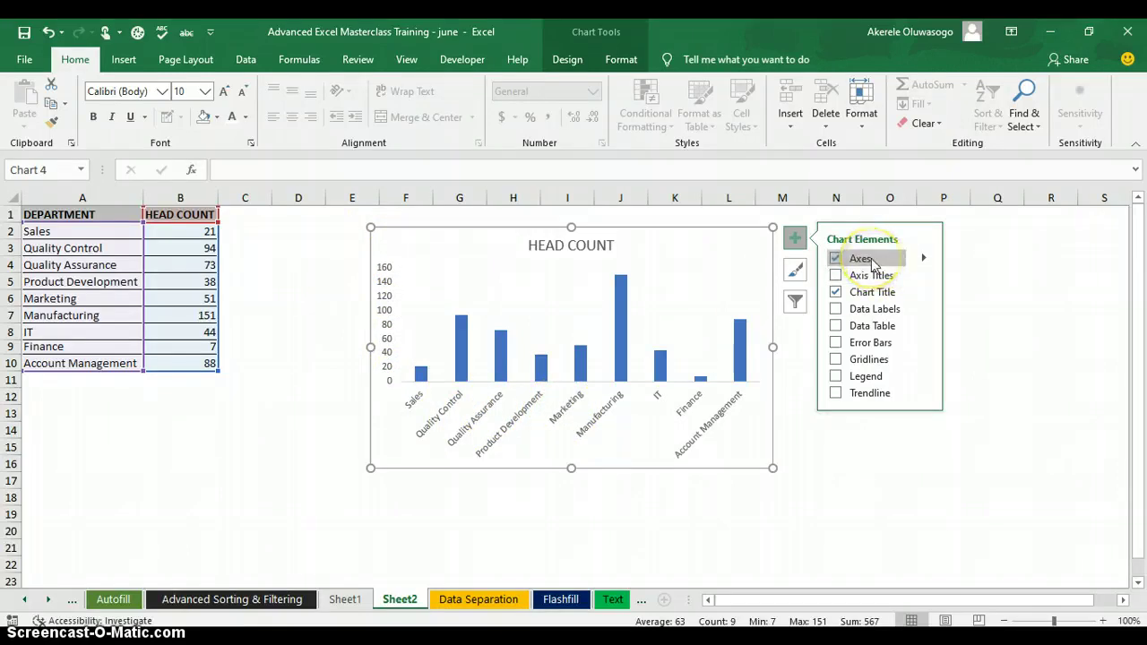
pyautogui.moveTo(916, 244); pyautogui.dragTo(965, 283)
pyautogui.click(960, 278)
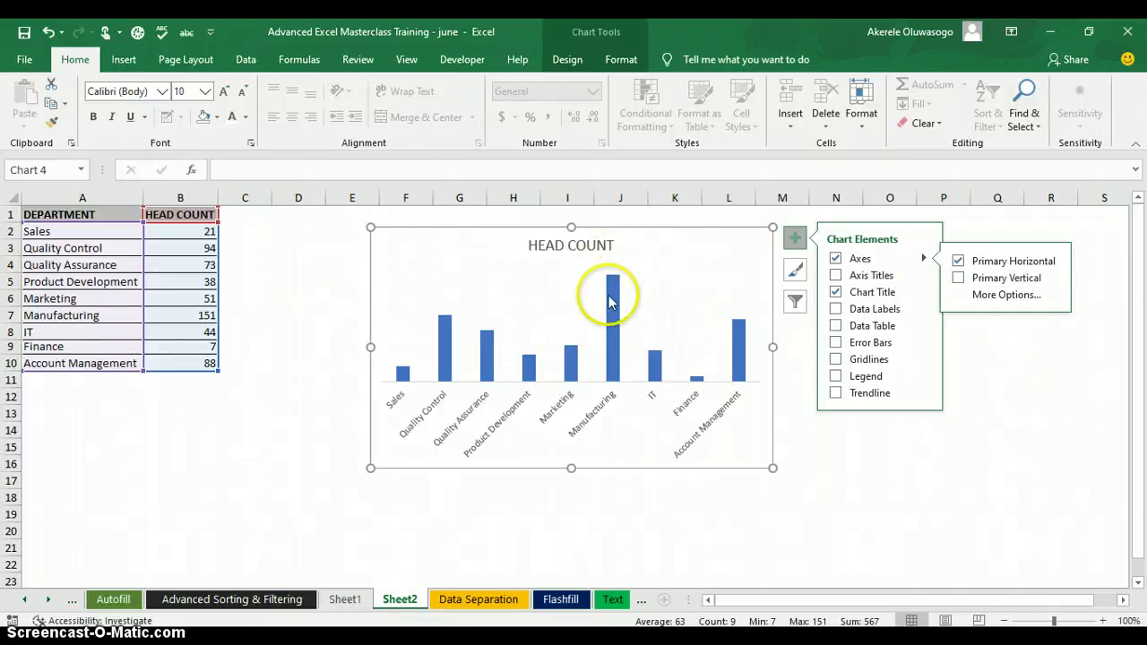
pyautogui.click(843, 311)
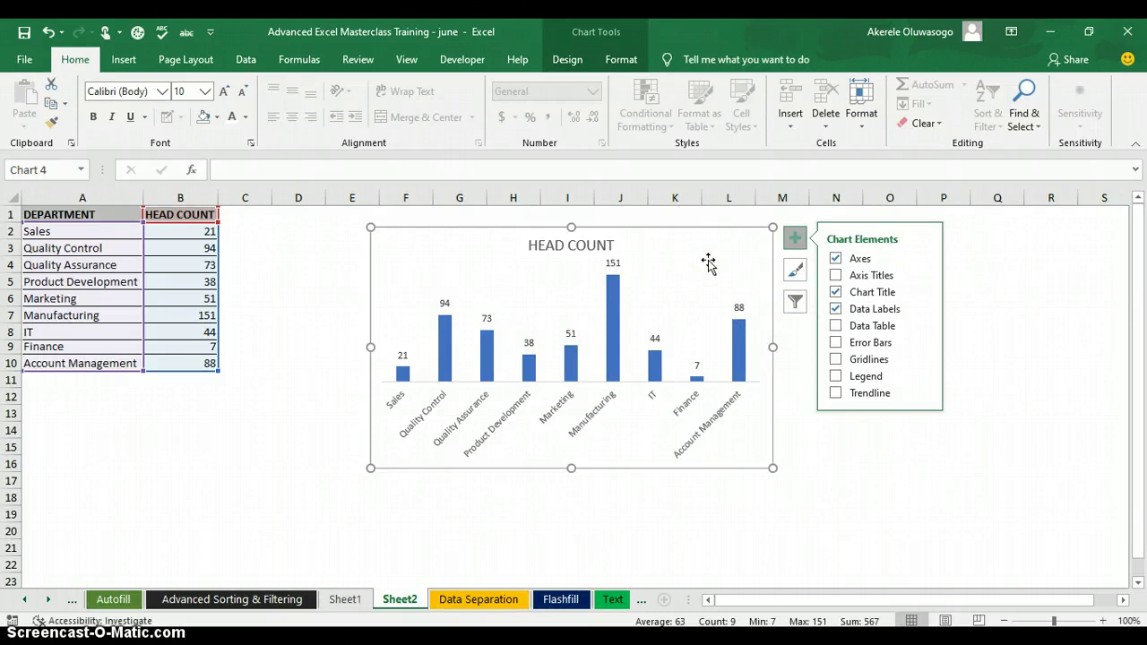
pyautogui.click(567, 60)
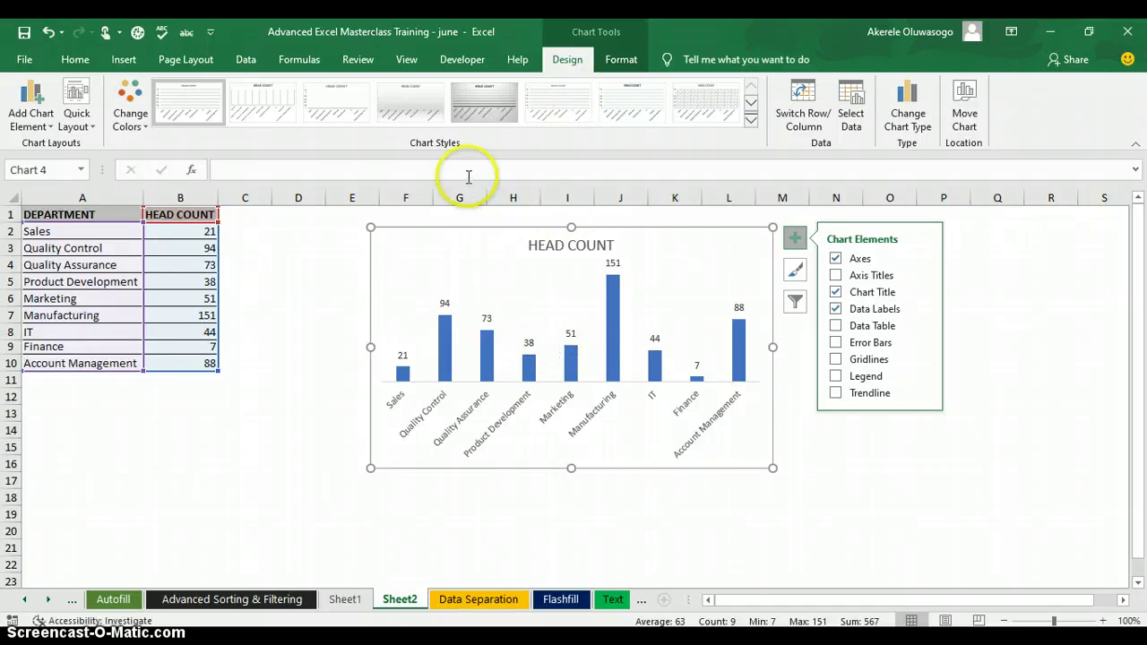
# Step: Try chart Style 4, then apply Style 5 with its grey gradient background
pyautogui.click(750, 121)
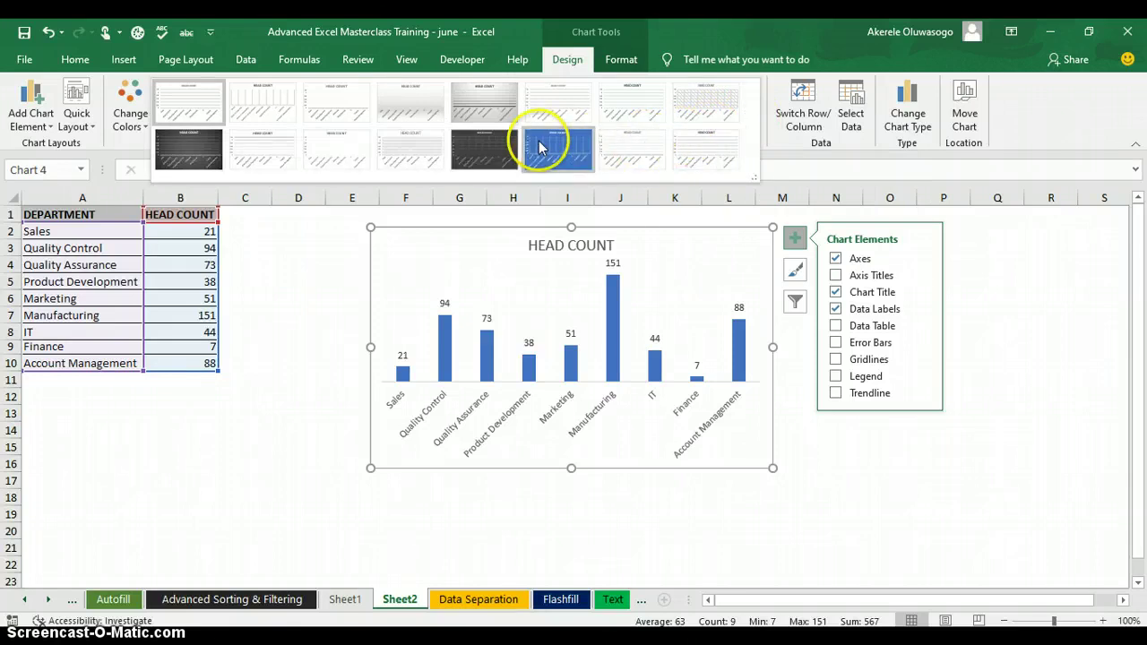
pyautogui.click(414, 100)
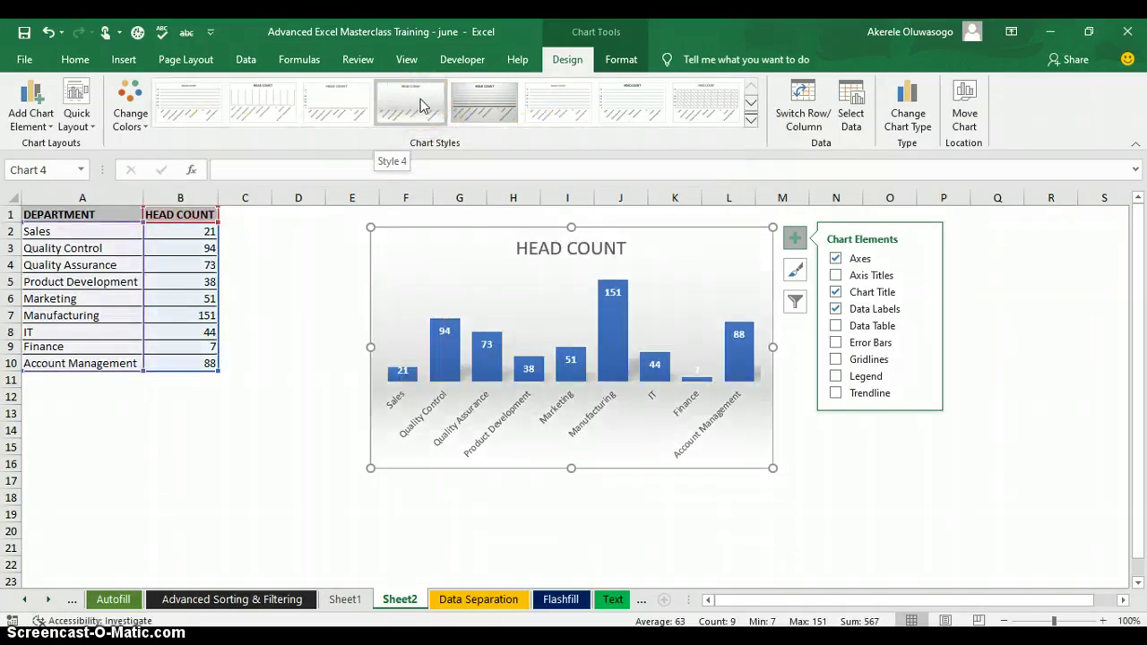
pyautogui.click(483, 101)
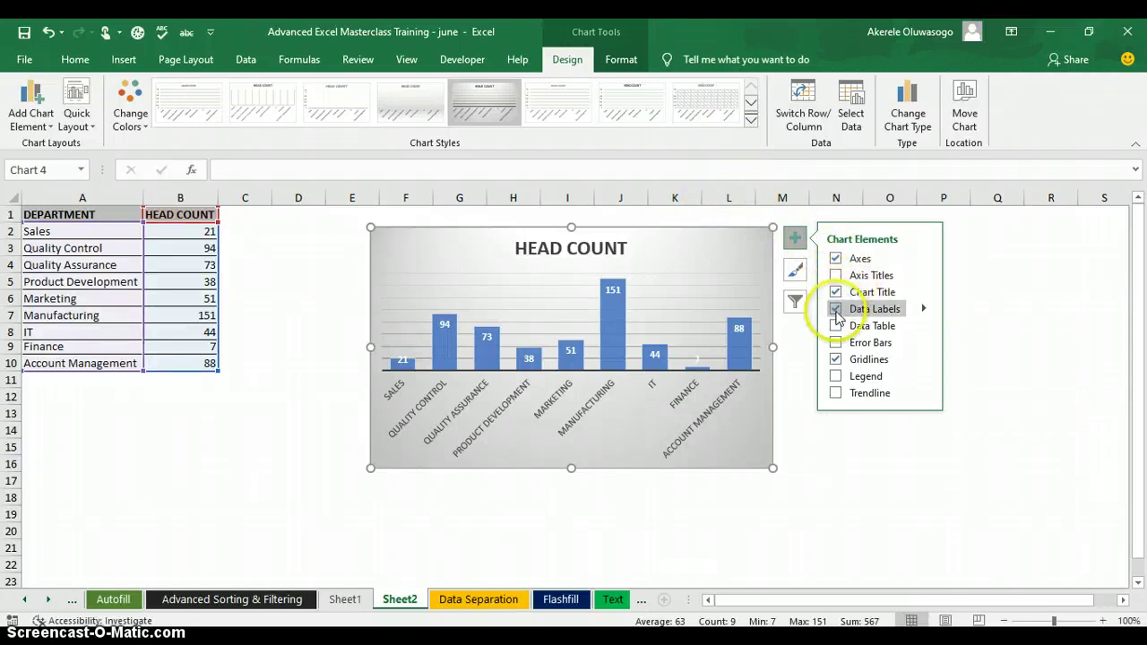
pyautogui.click(925, 310)
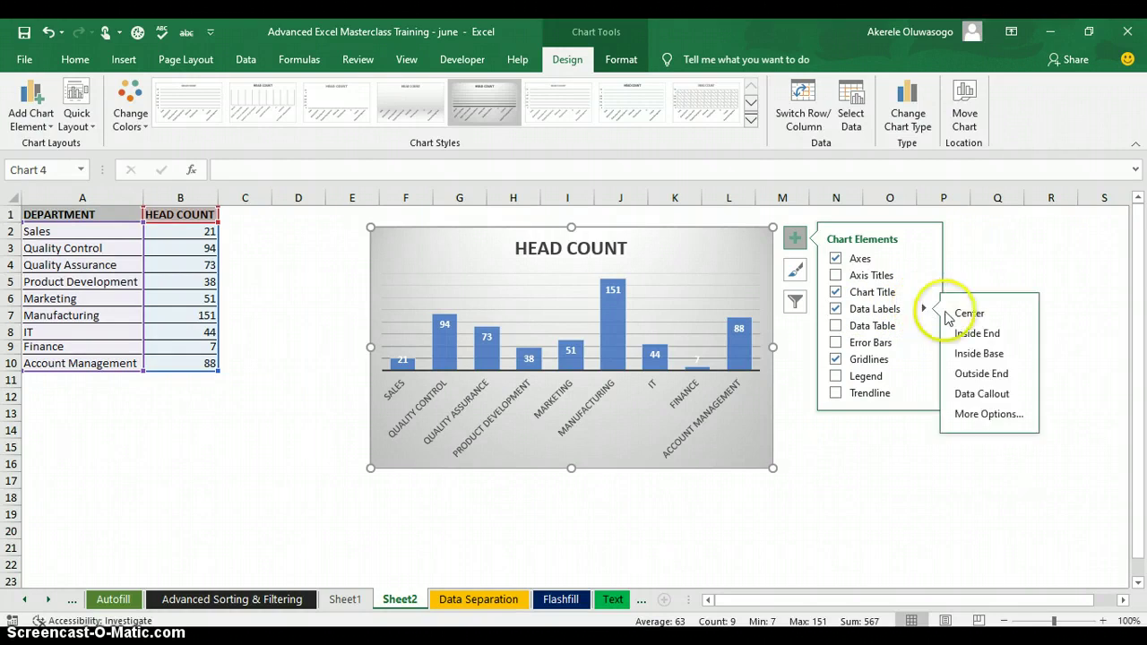
# Step: Try Outside End, then set the data labels to Inside End
pyautogui.click(975, 376)
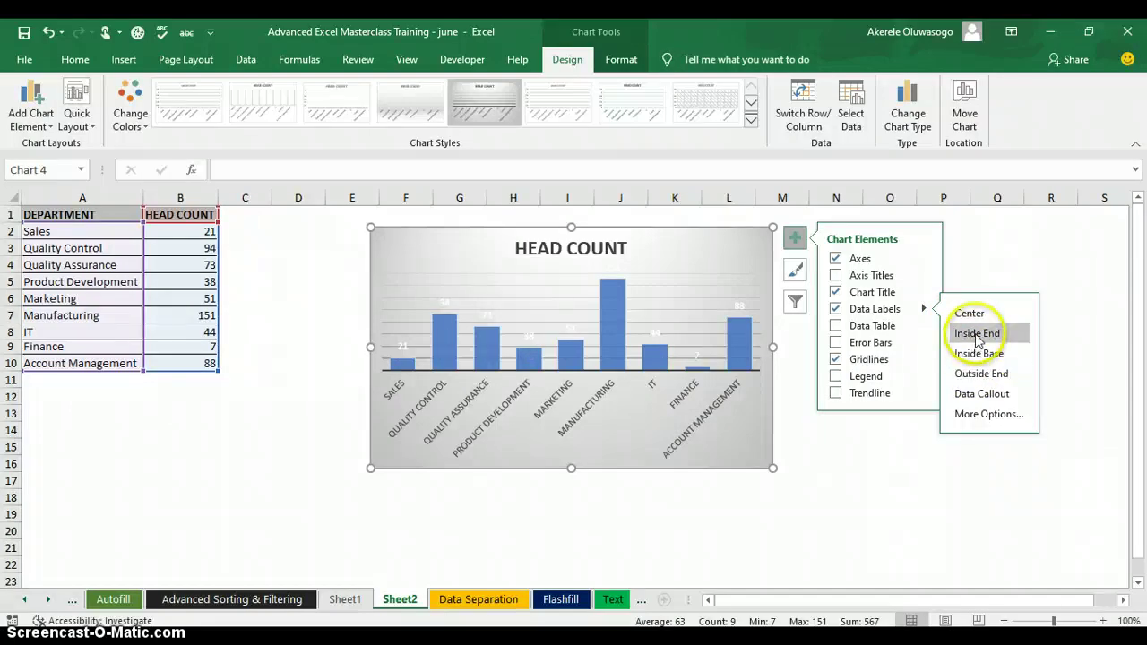
pyautogui.click(979, 336)
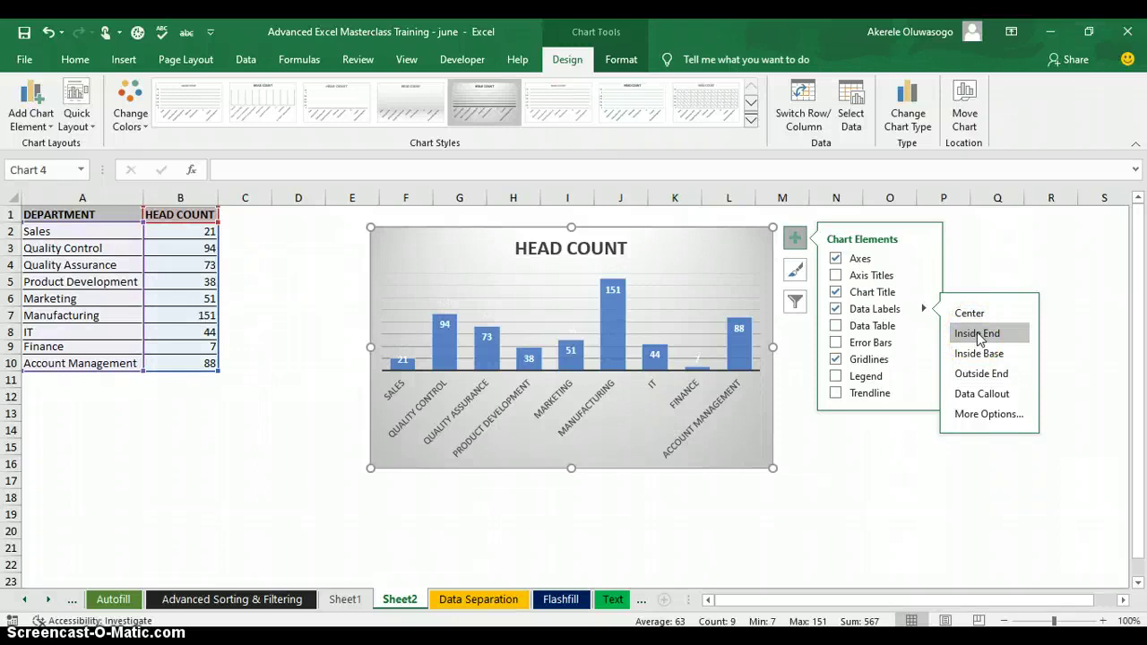